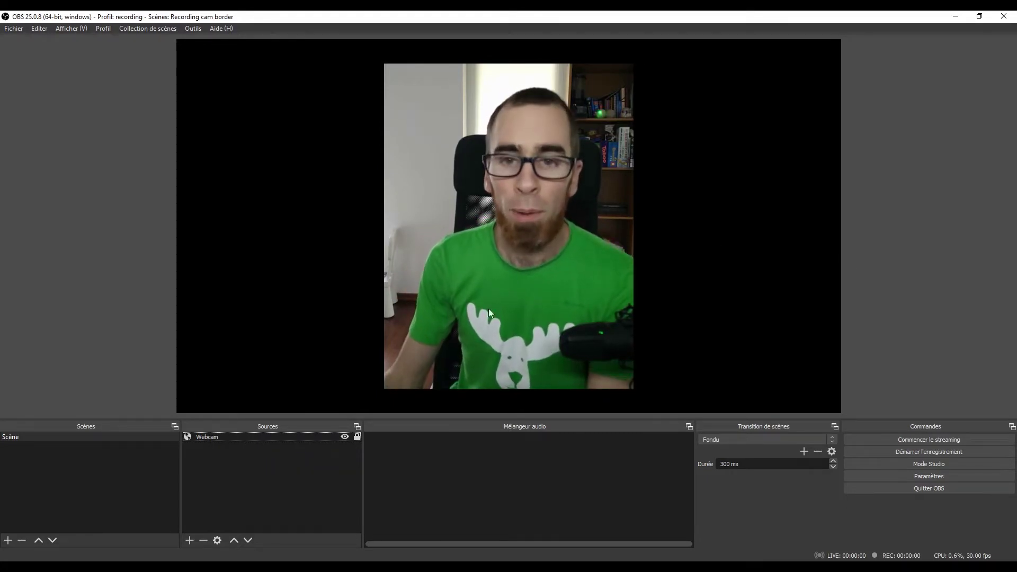
Step: Check the Webcam source's width and height in its transform settings
left_click(208, 436)
right_click(208, 436)
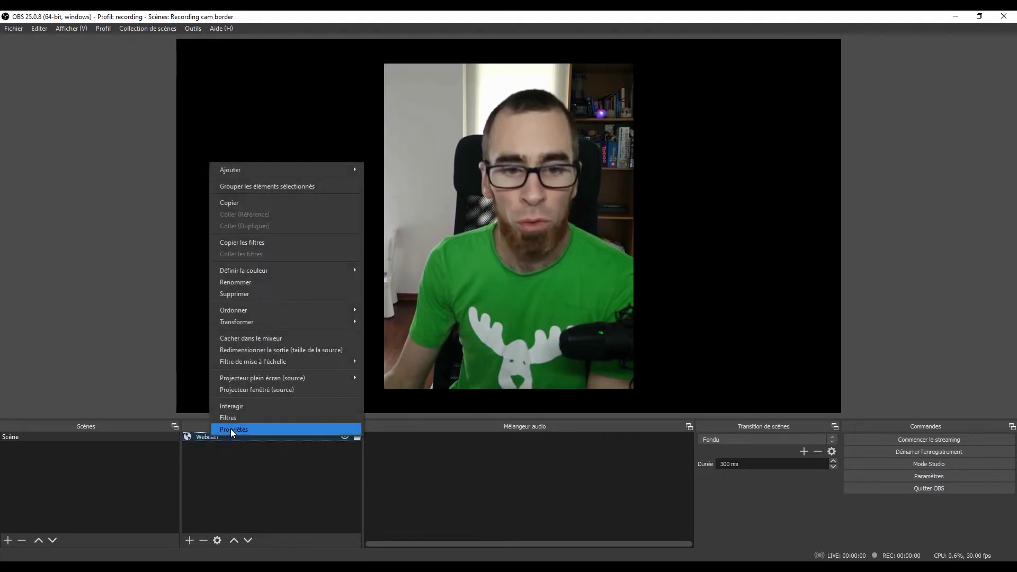
mouse_move(301, 324)
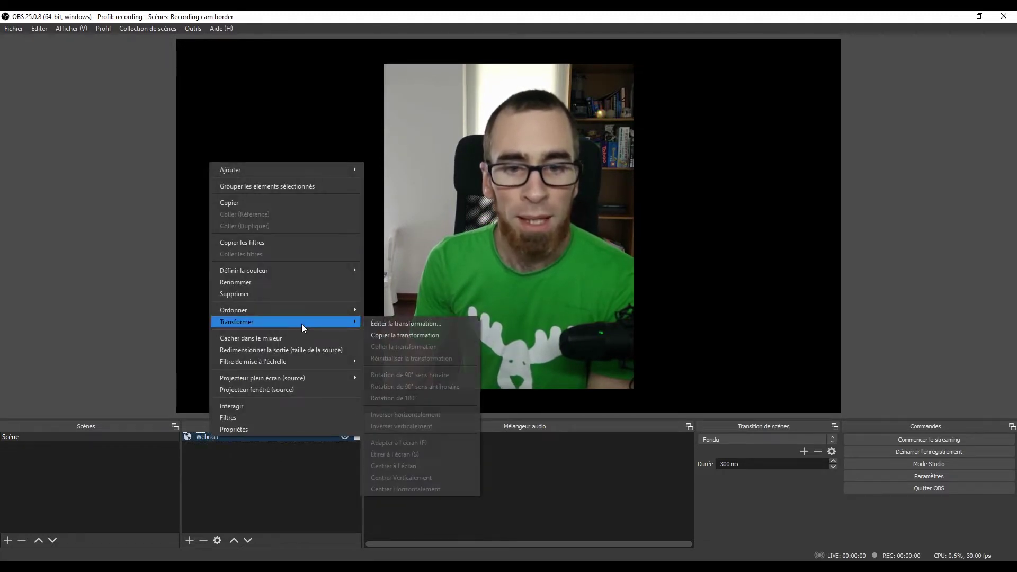
left_click(437, 324)
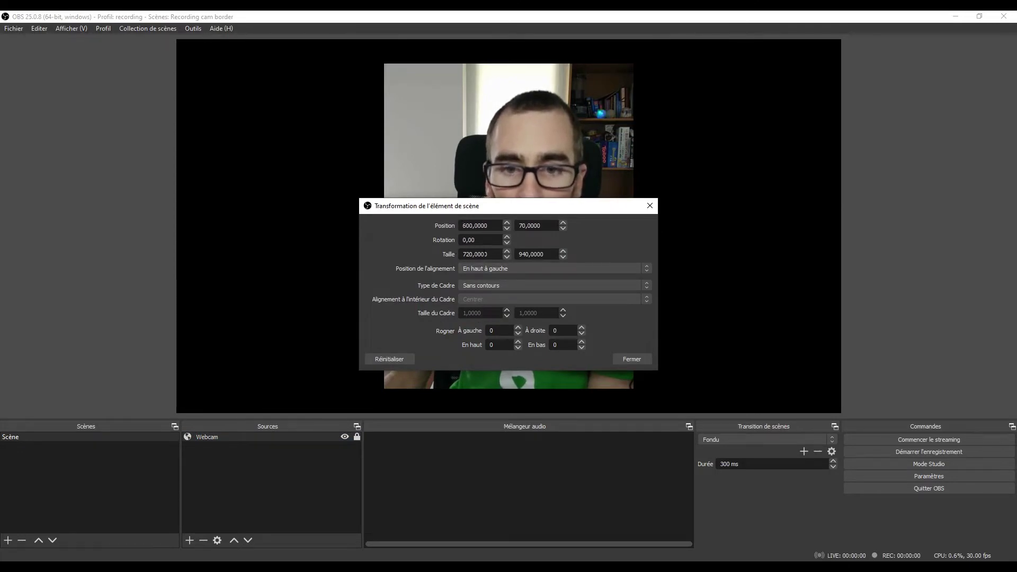
double_click(464, 254)
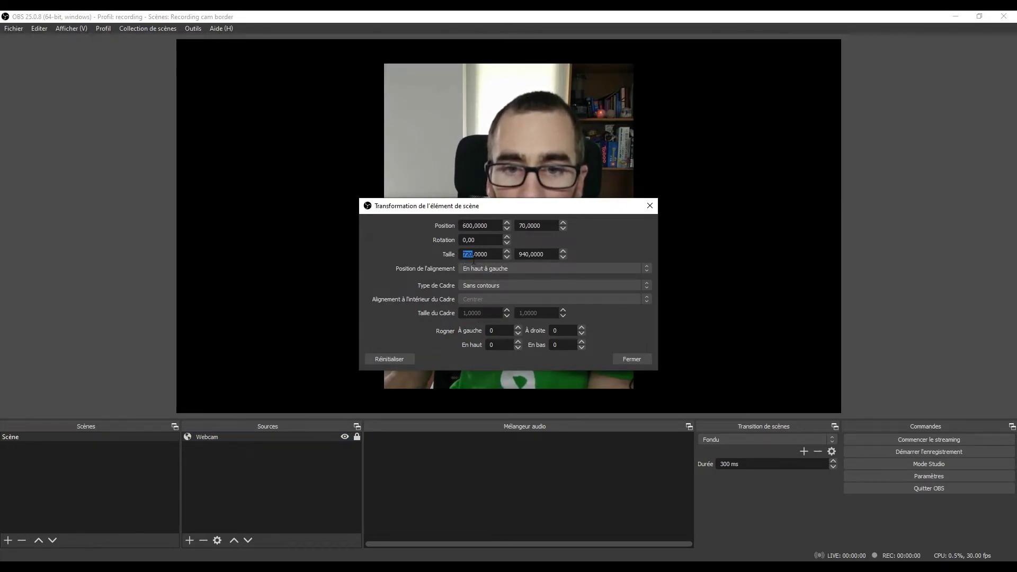
double_click(524, 255)
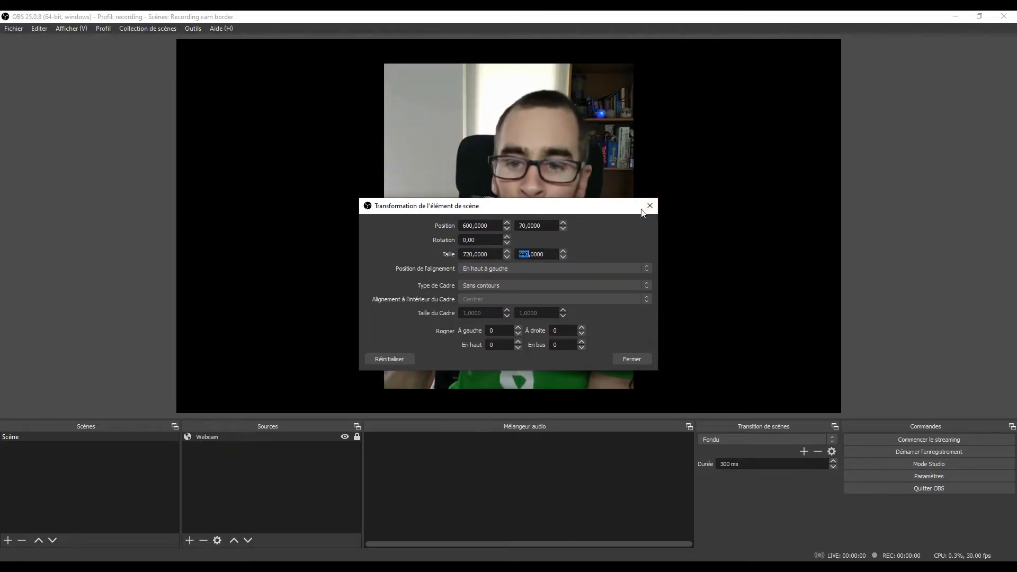
left_click(631, 359)
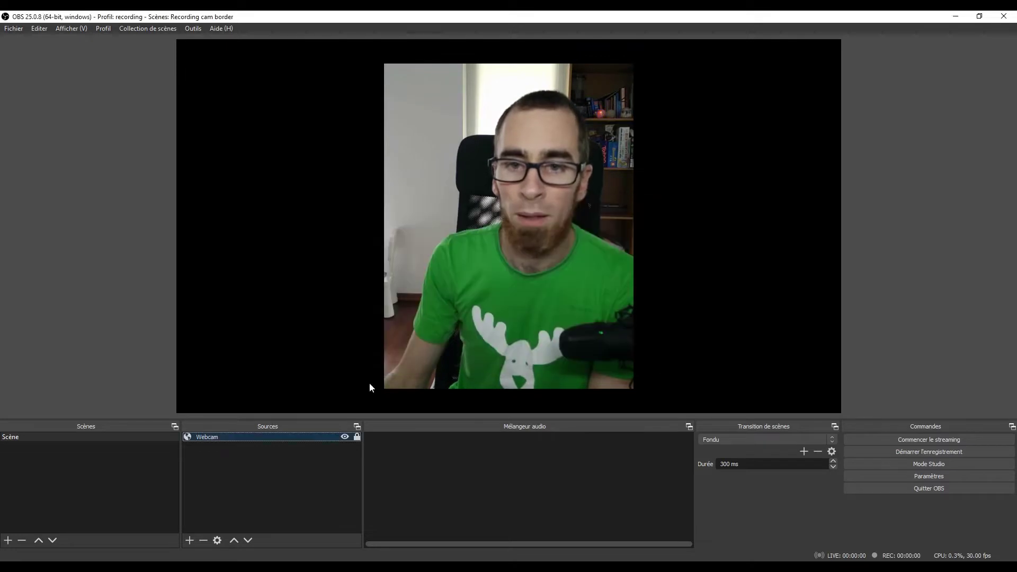
Step: Add a new browser source named "bordure" to the scene
left_click(189, 540)
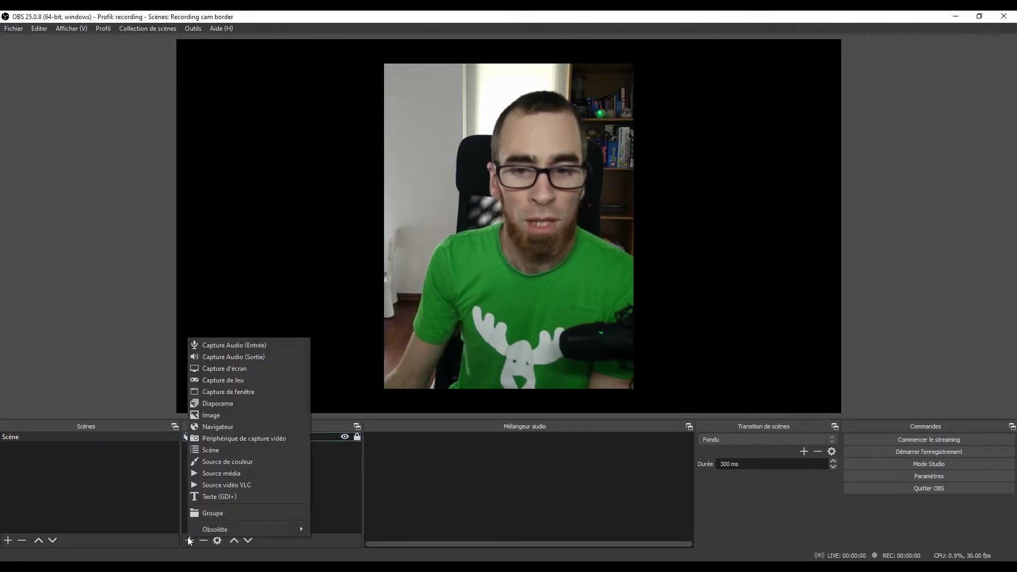
left_click(238, 427)
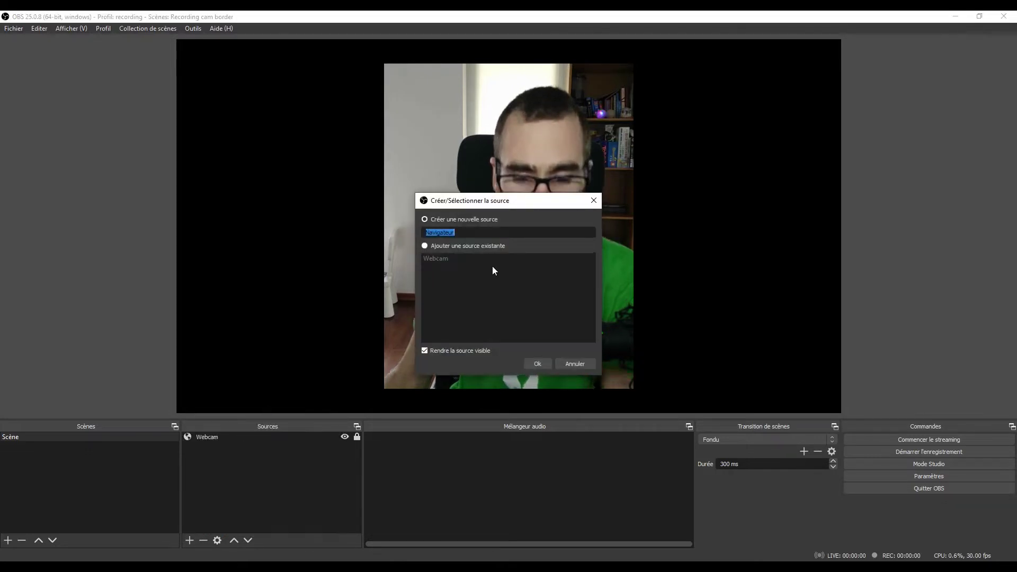
type("bordure")
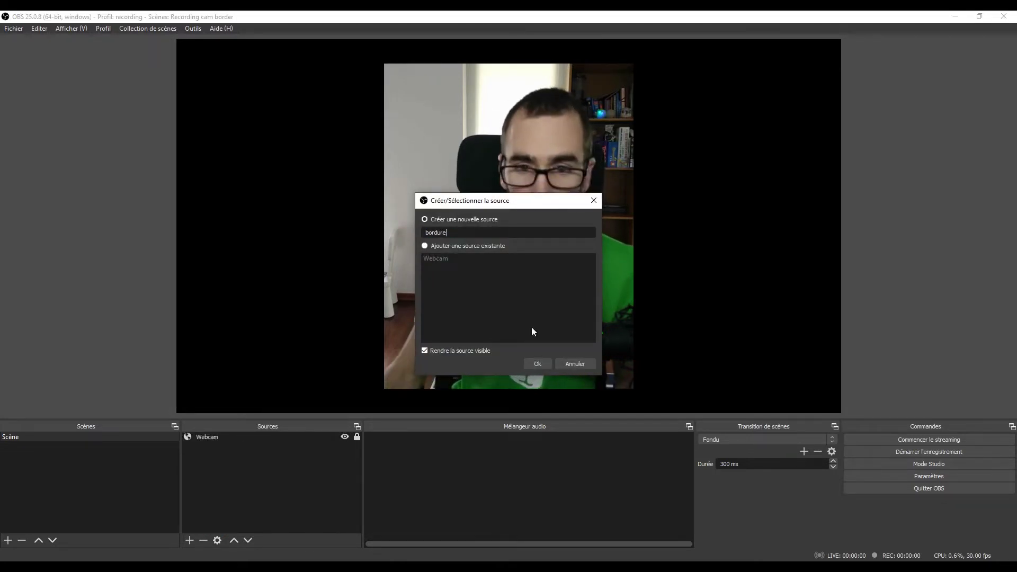
left_click(544, 365)
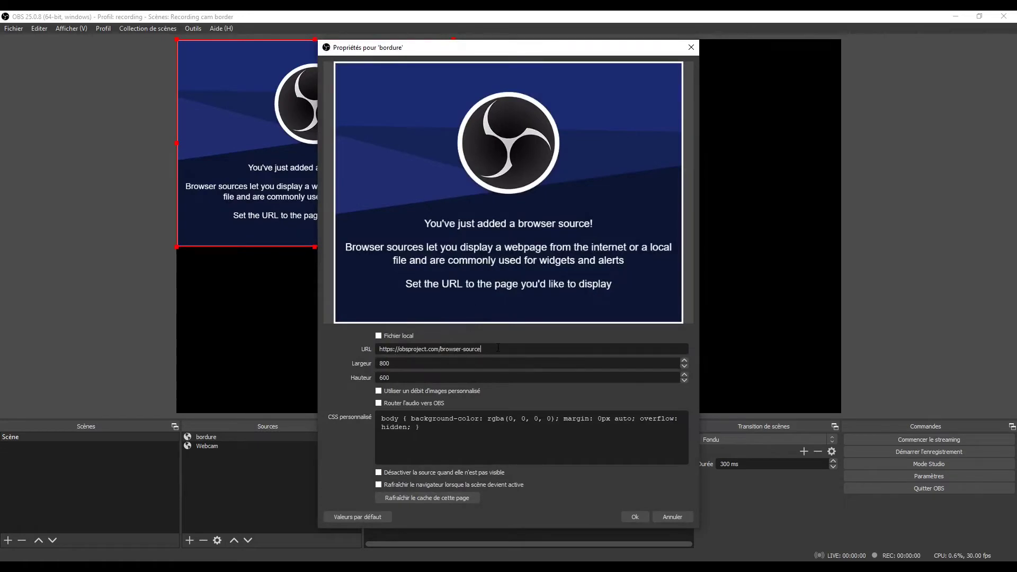
Step: Replace the bordure source's URL with "data:text/html, <div><p>"
left_click_drag(510, 350, 375, 352)
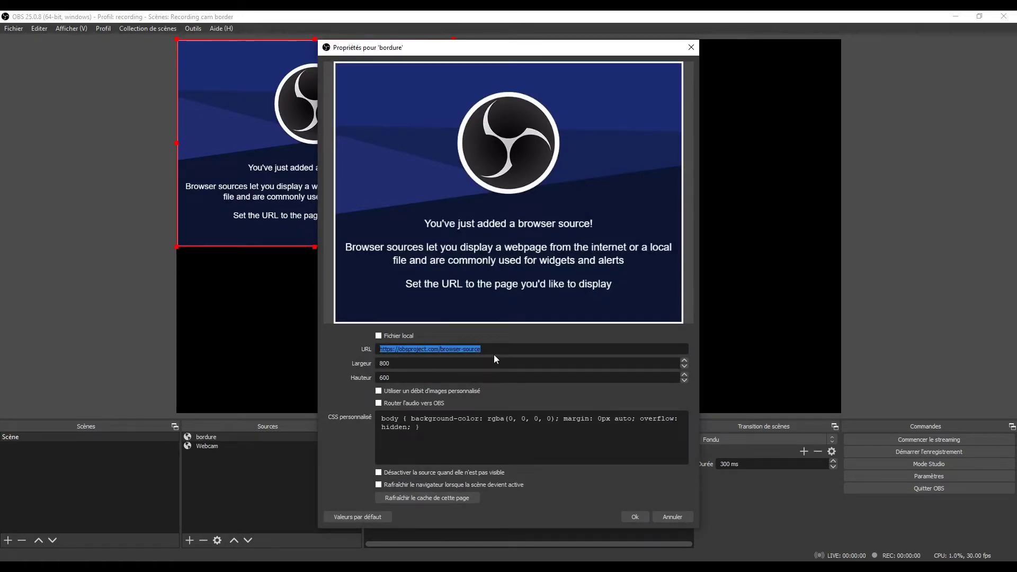
type("data")
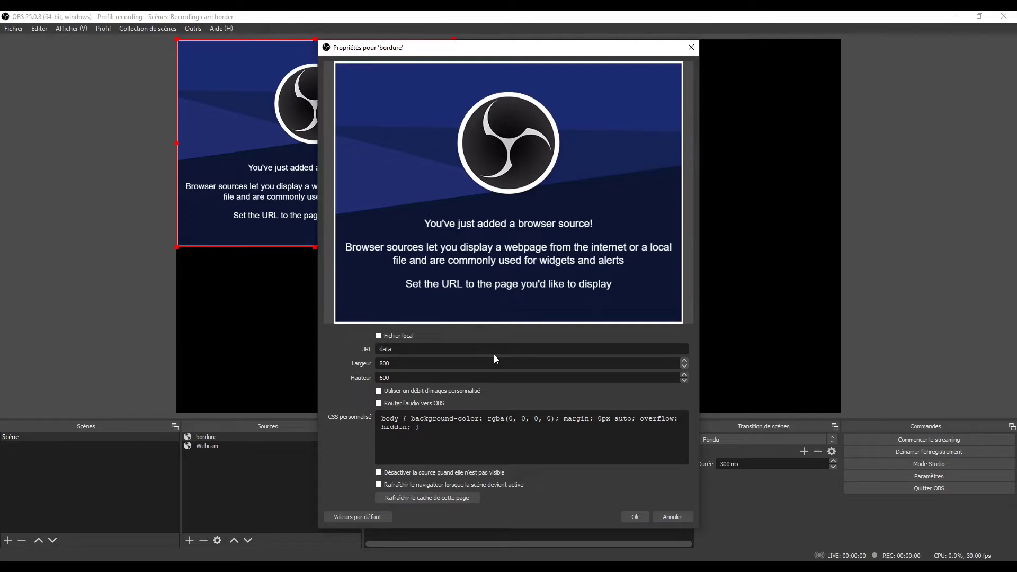
type(":text/html, <div><p>")
Step: Set the bordure source's width to 760 and its height to 980
key("Tab")
type("720")
key("Tab")
type("940")
left_click(405, 363)
key("shift+Left")
type("4")
left_click(382, 379)
key("shift+Right")
type("6")
key("Left")
key("shift+Left")
type("6")
left_click(387, 377)
type("8")
Step: Replace the default custom CSS with the copied animated gradient border stylesheet
triple_click(461, 434)
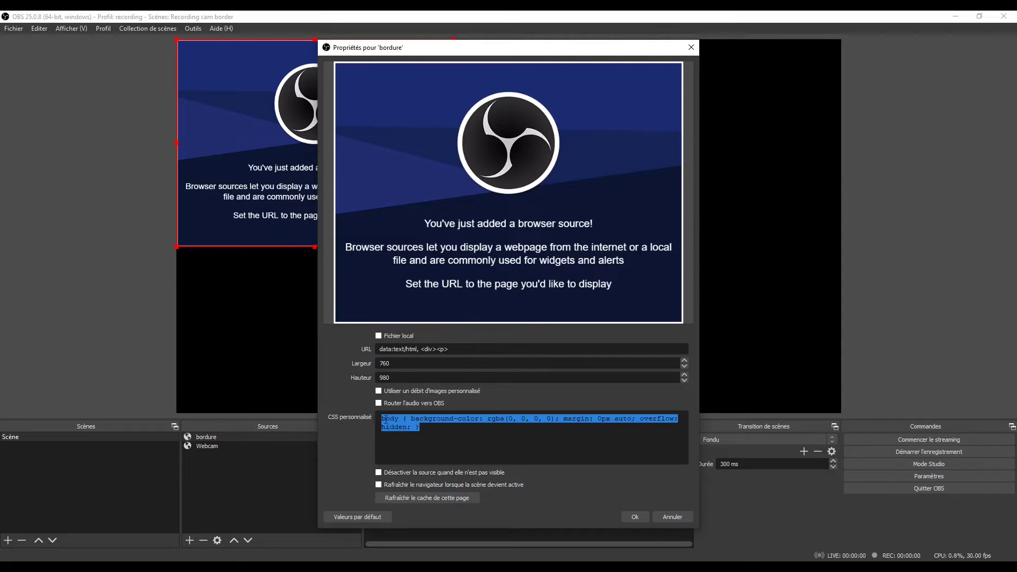
key("Delete")
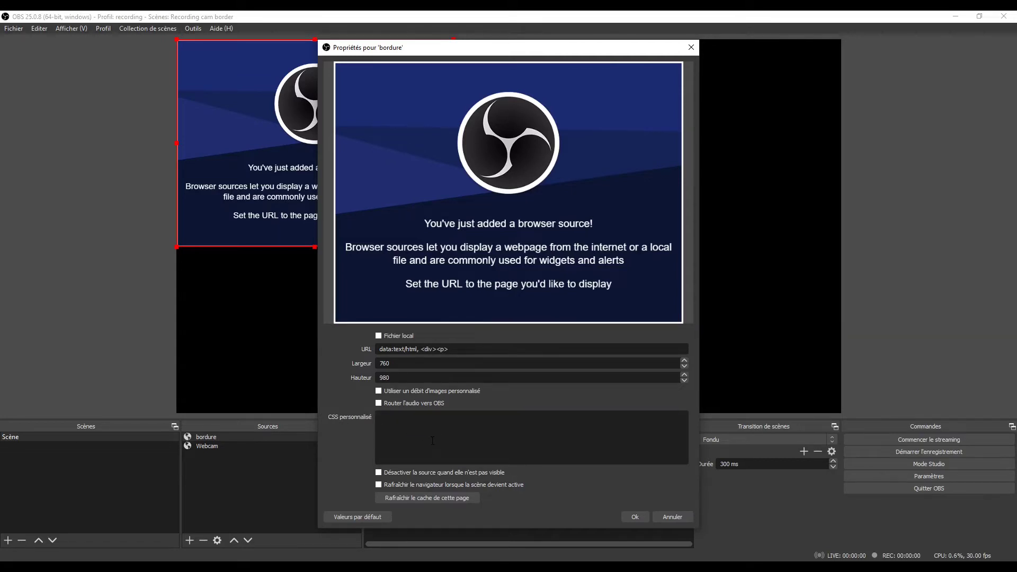
key("ctrl+v")
scroll(477, 443, "up", 5)
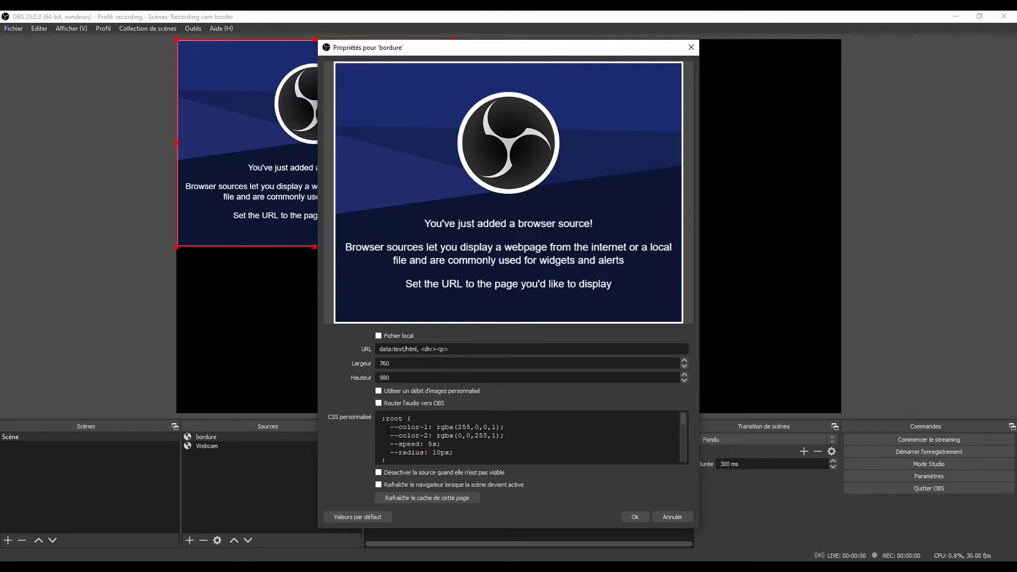
Step: Examine the colour, speed and radius variables at the start of the custom CSS, including the components of color-1
left_click_drag(388, 430, 454, 452)
left_click(465, 451)
mouse_move(390, 426)
left_mouse_down()
mouse_move(439, 427)
mouse_move(390, 435)
left_mouse_up()
mouse_move(454, 427)
left_mouse_down()
mouse_move(436, 427)
mouse_move(471, 426)
left_mouse_up()
double_click(477, 427)
double_click(485, 427)
double_click(494, 427)
Step: Try a red component of 0 in color-1 and restore it to 255
left_click(467, 427)
key("BackSpace")
key("BackSpace")
key("BackSpace")
type("0")
key("BackSpace")
type("255")
Step: Review the individual RGBA components of the color-1 variable in the custom CSS
double_click(461, 427)
key("Right")
key("shift+Right")
key("shift+Right")
key("shift+Right")
key("Right")
key("shift+Right")
key("shift+Right")
key("shift+Right")
key("Right")
Step: Set the speed variable in the custom CSS to 10s and apply the bordure source's properties
key("Down")
key("Left")
key("Left")
key("Left")
key("shift+Right")
type("10")
left_click(637, 517)
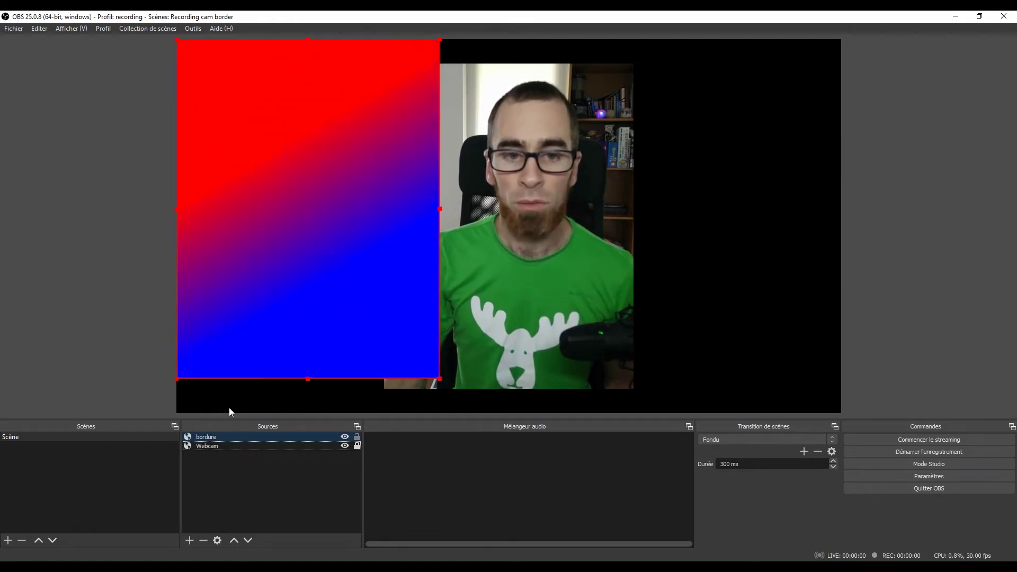
Step: Center the bordure source on the screen and place it beneath the Webcam source
left_click_drag(283, 190, 411, 204)
right_click(432, 176)
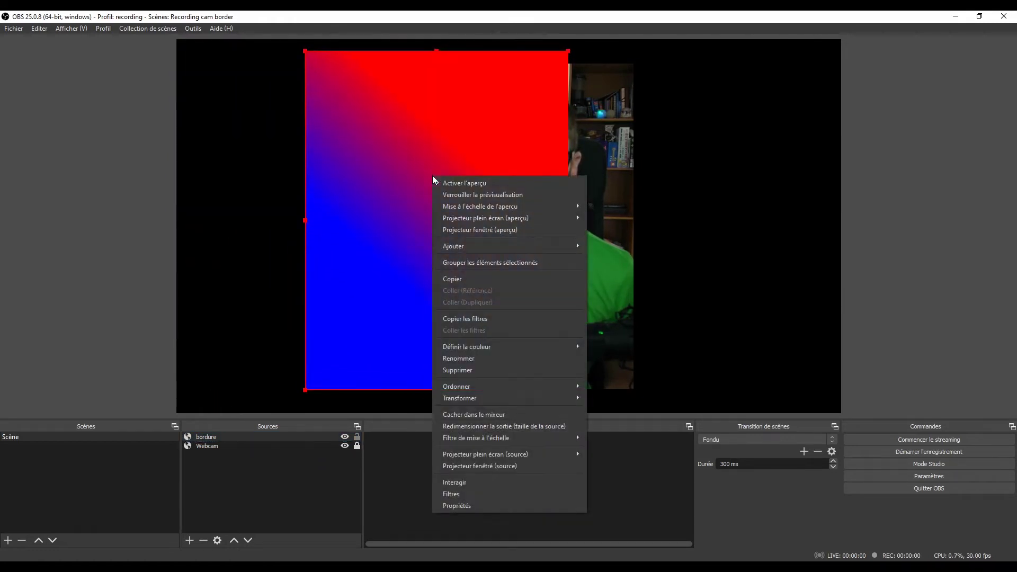
mouse_move(532, 397)
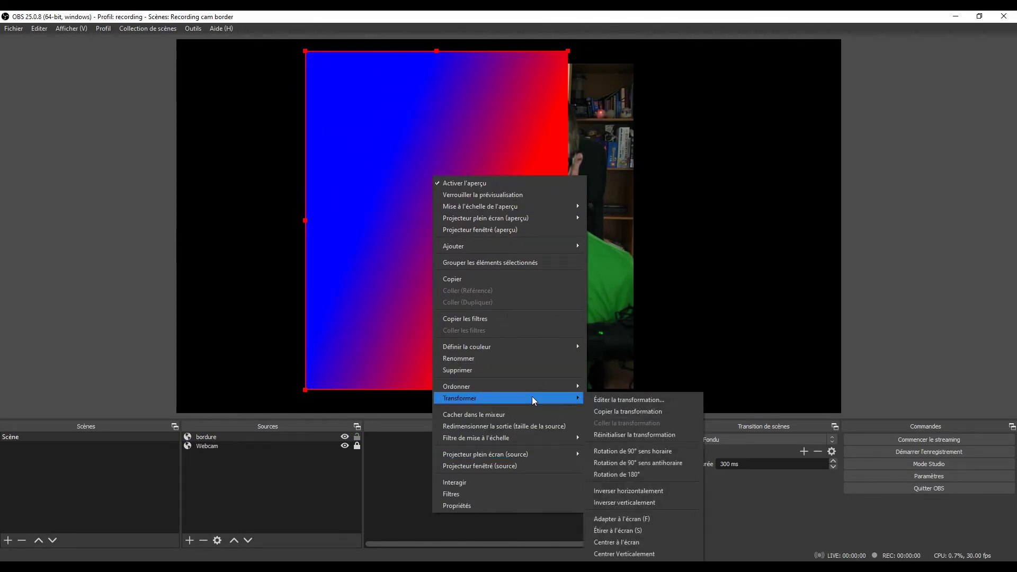
left_click(646, 542)
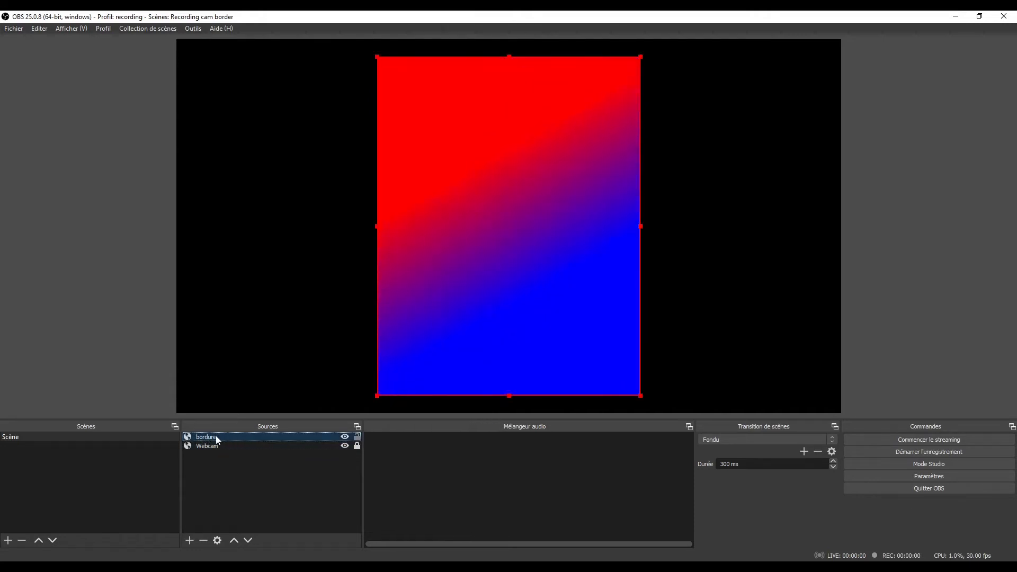
left_click_drag(217, 440, 217, 447)
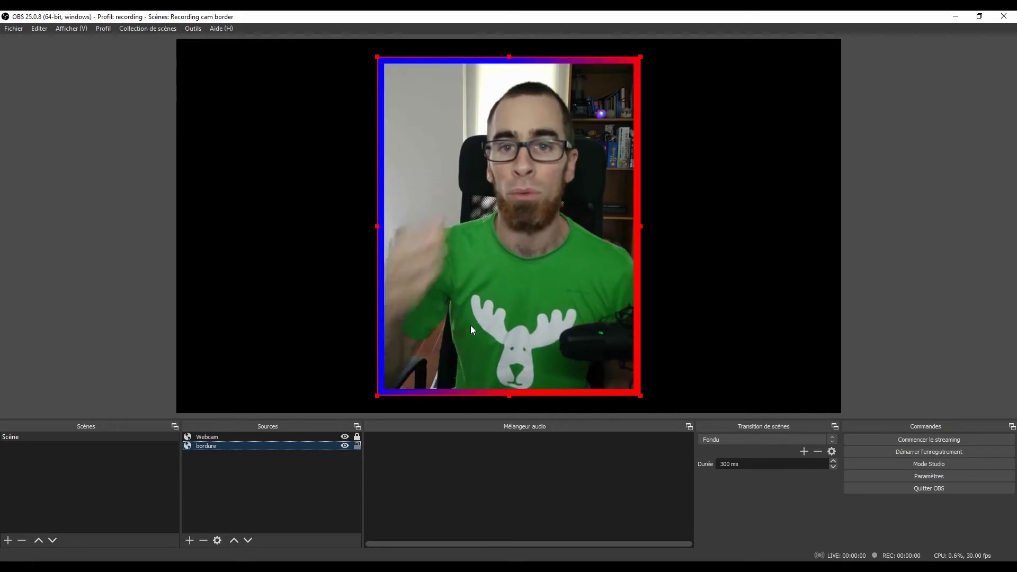
left_click(904, 164)
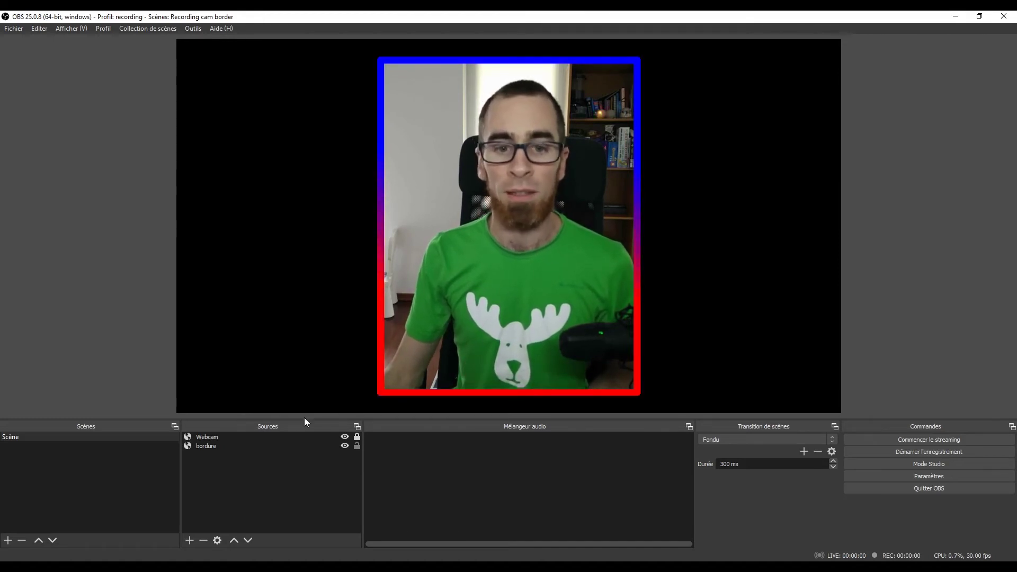
Step: Change color-2 in bordure's custom CSS to rgba(0,255,255,1) and apply it
double_click(214, 446)
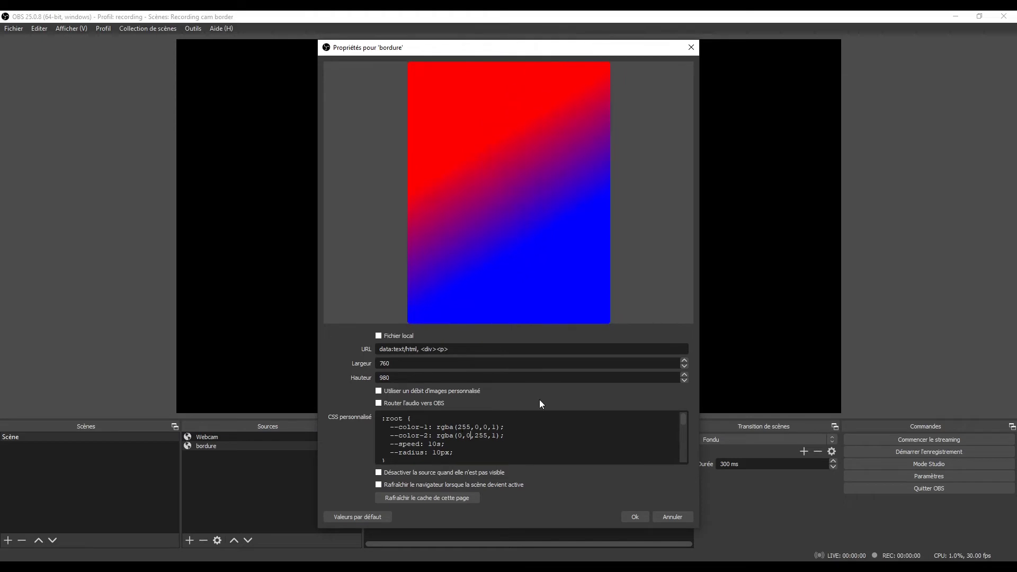
key("BackSpace")
type("255")
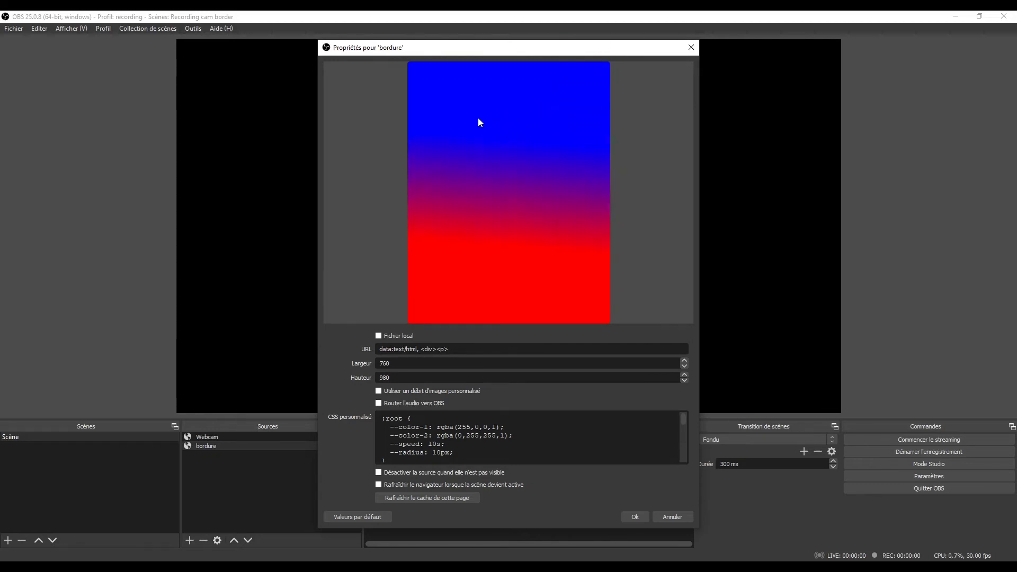
left_click(637, 516)
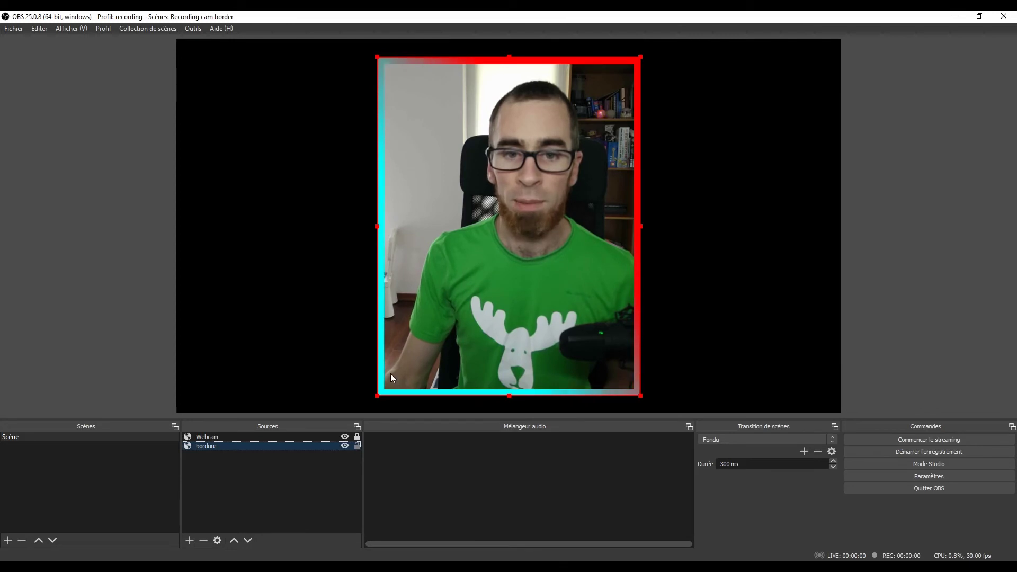
Step: Set bordure's CSS speed to 5s and its corner radius to 30px, and apply the changes
double_click(207, 447)
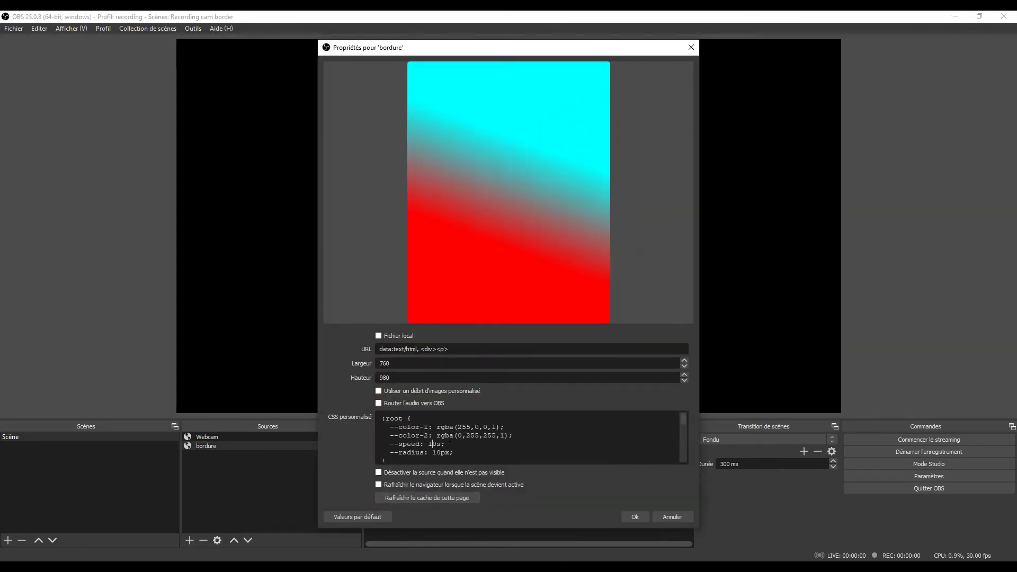
double_click(434, 444)
type("5s")
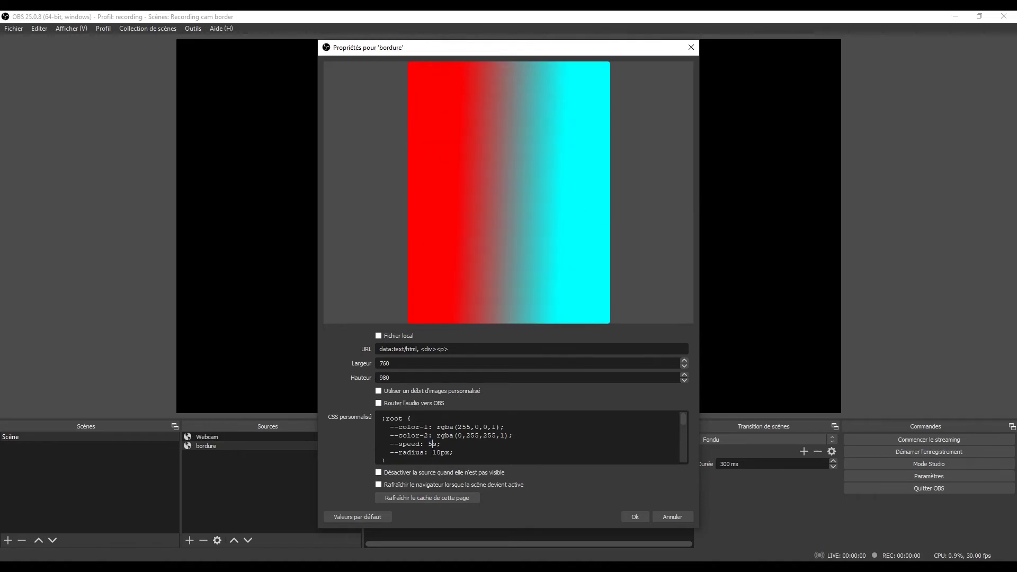
left_click_drag(432, 452, 441, 452)
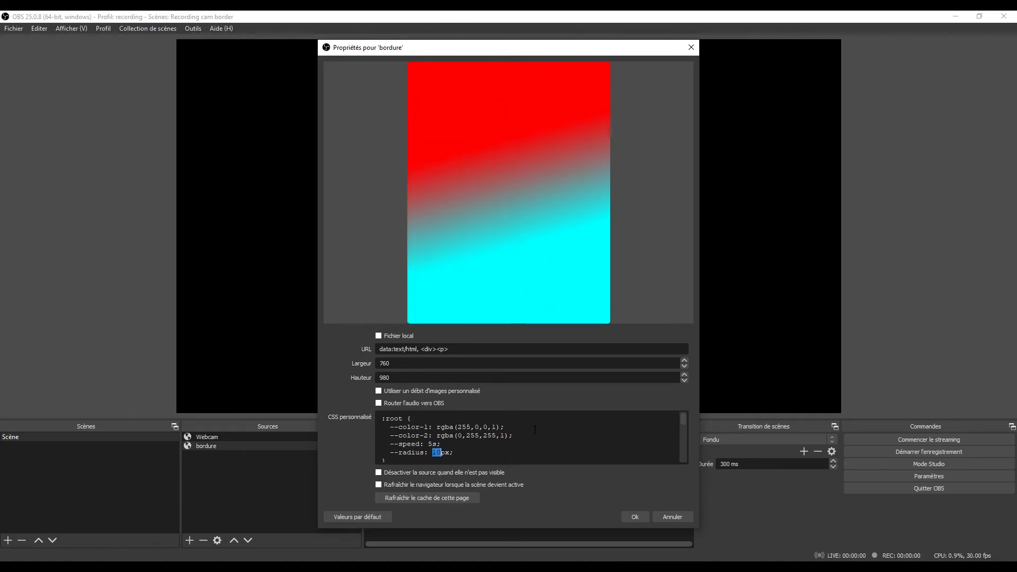
type("30")
left_click(635, 517)
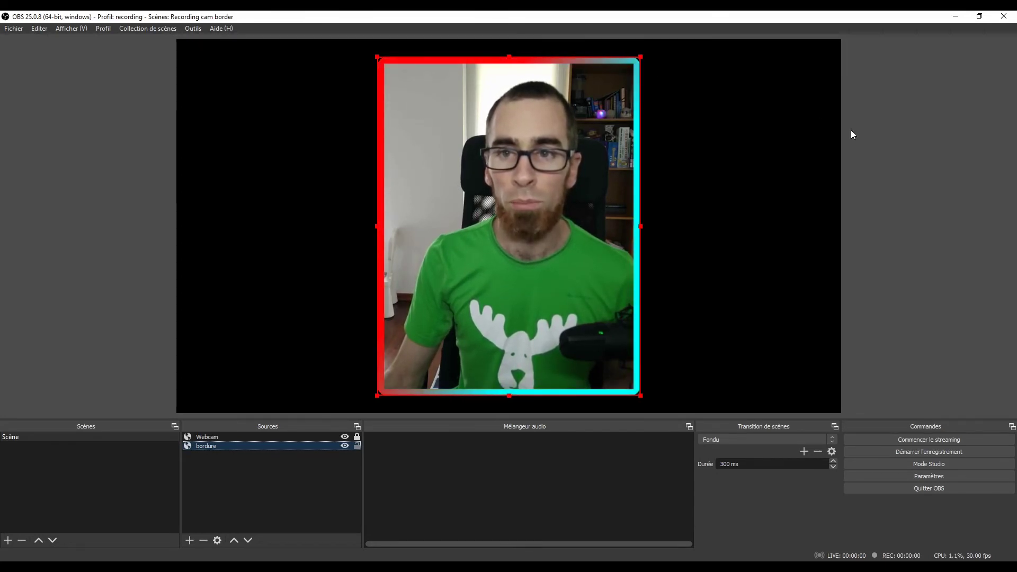
left_click(778, 118)
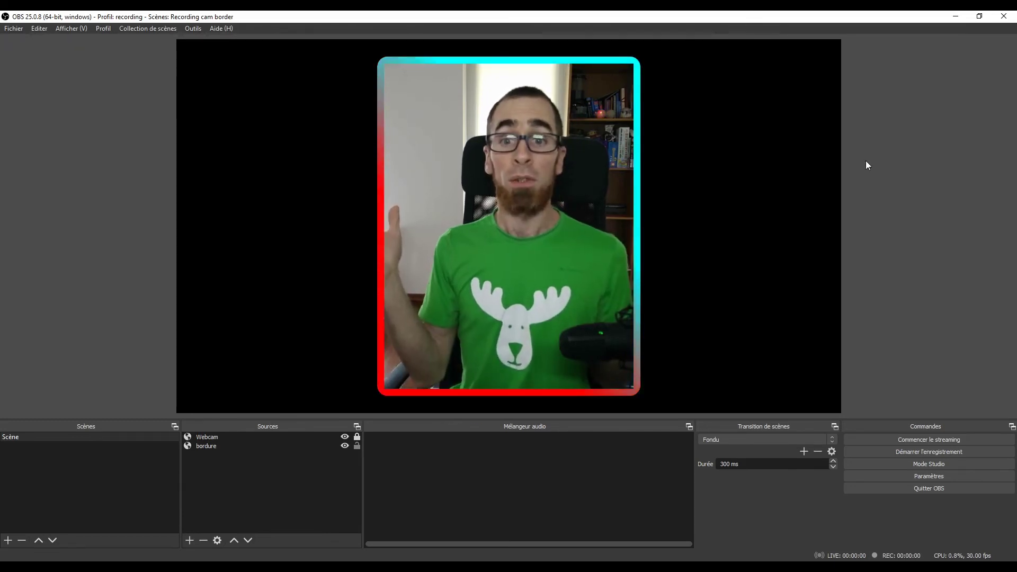
Step: Enlarge the bordure source to a width of 800 and a height of 1020
double_click(197, 447)
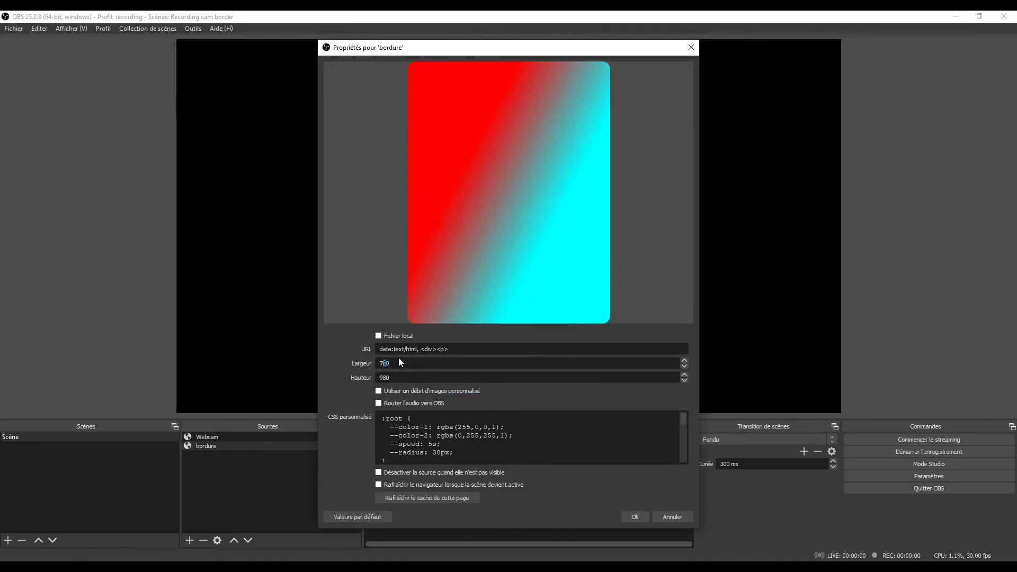
key("shift+Left")
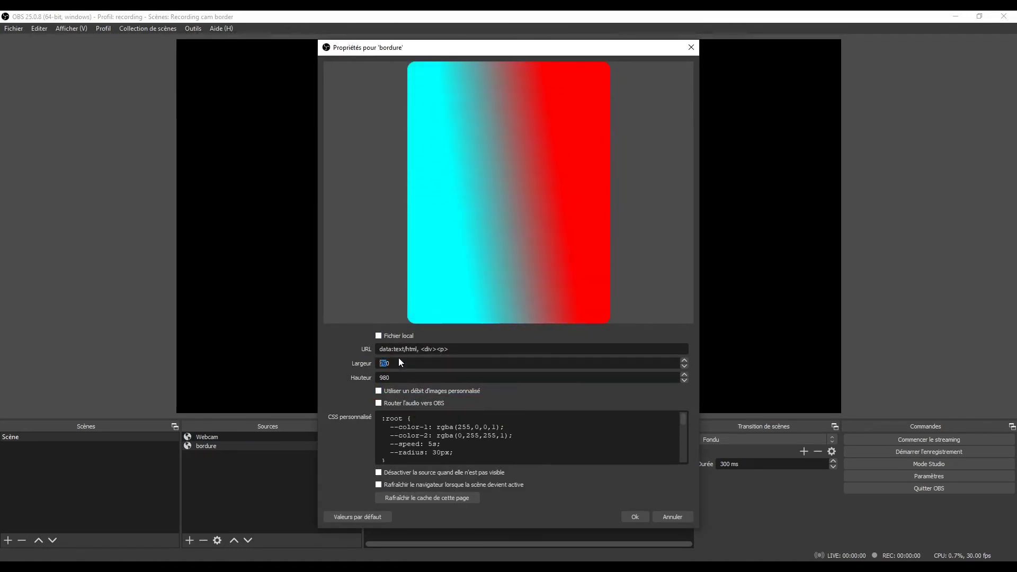
type("800")
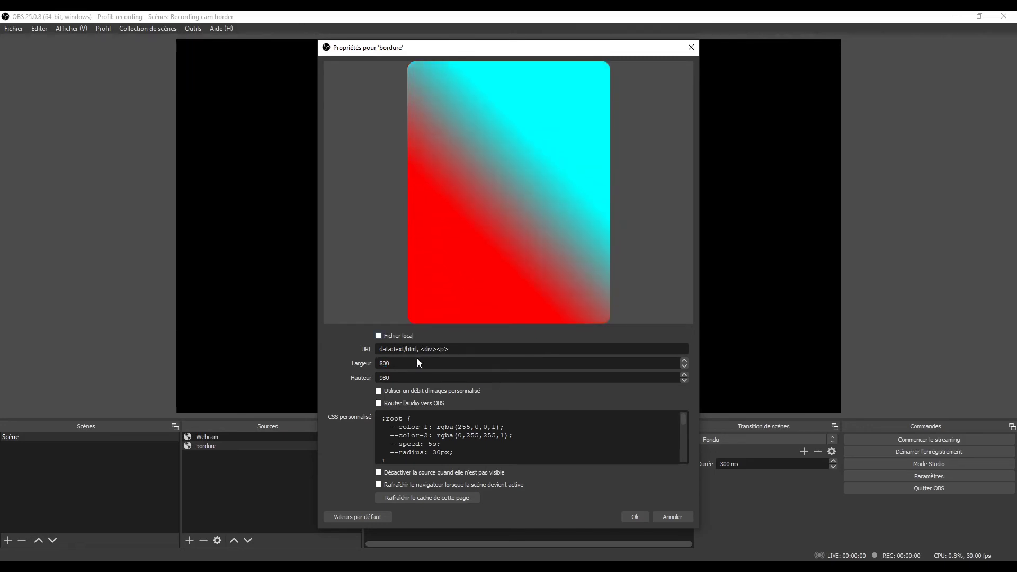
key("Tab")
type("1020")
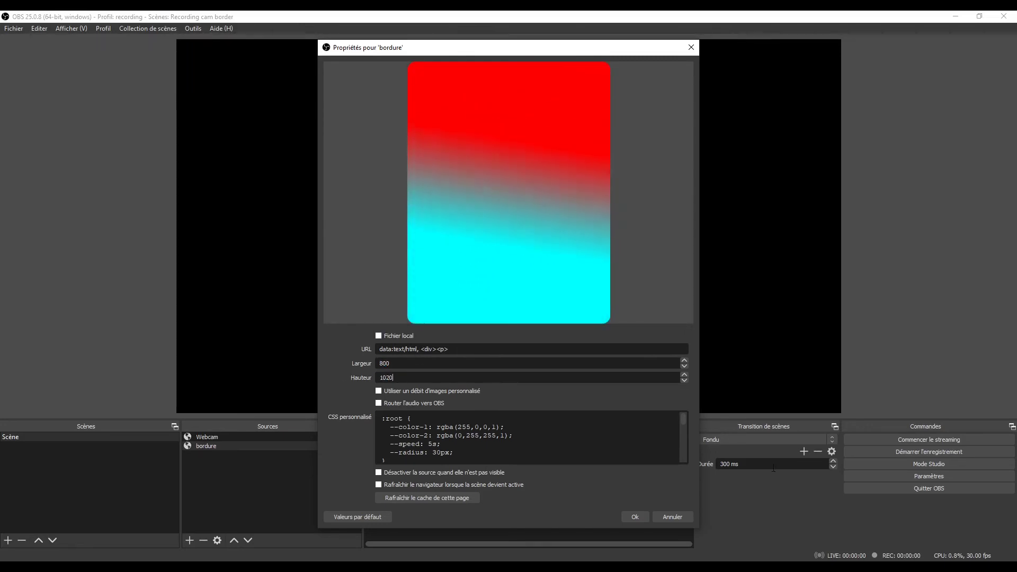
left_click(645, 517)
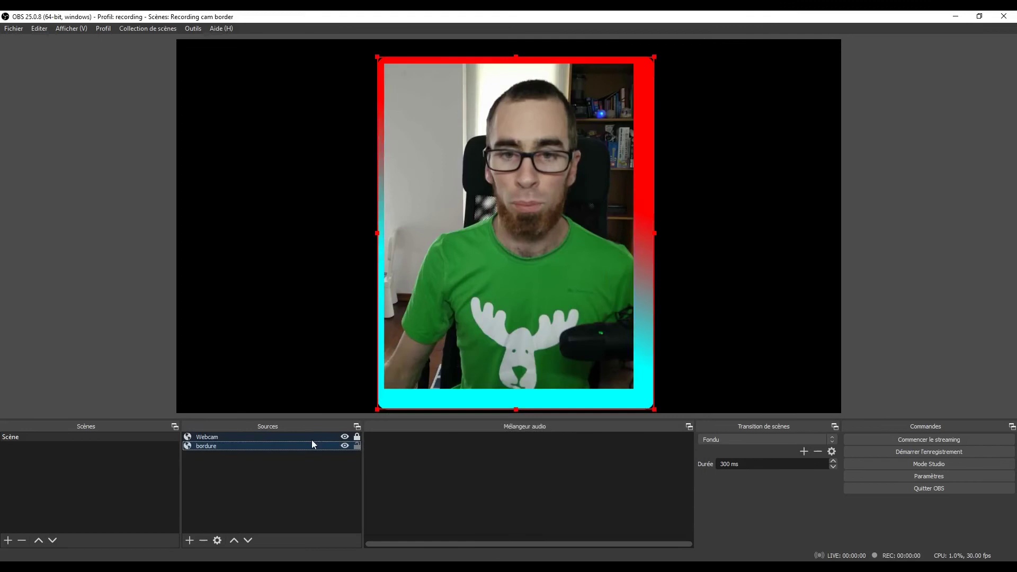
Step: Center the enlarged bordure source on the screen again and deselect it
right_click(232, 450)
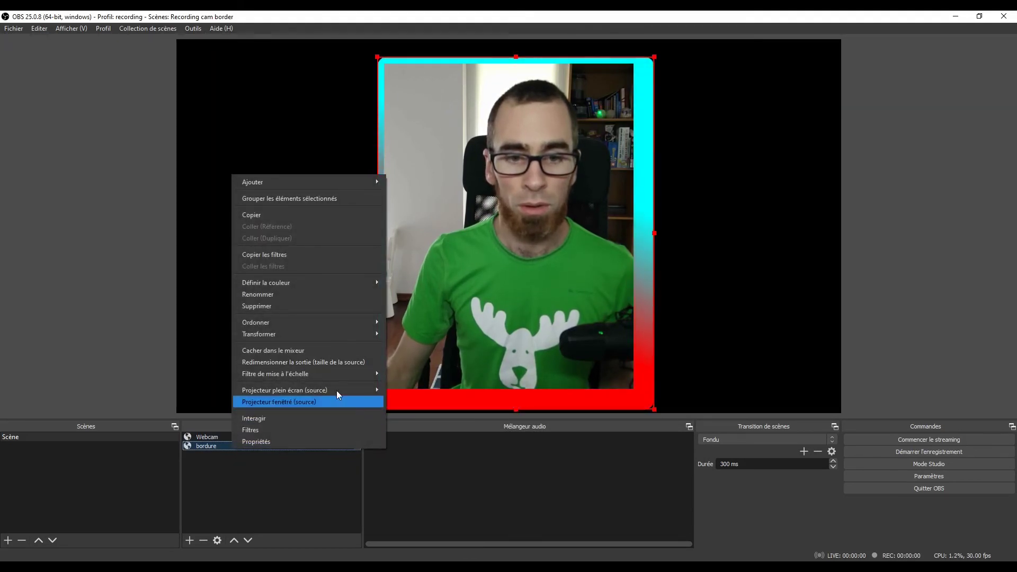
mouse_move(371, 335)
left_click(431, 479)
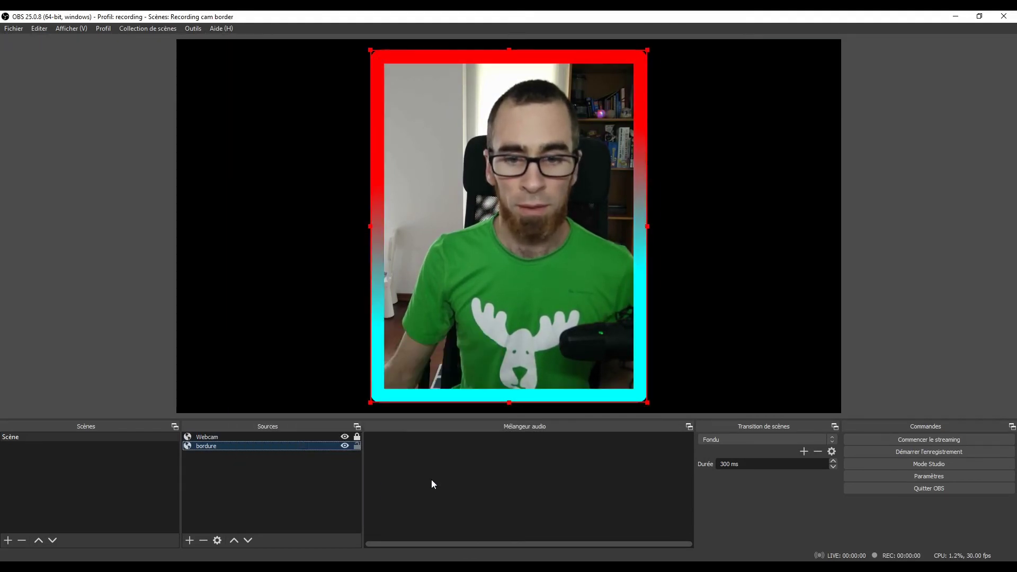
left_click(923, 199)
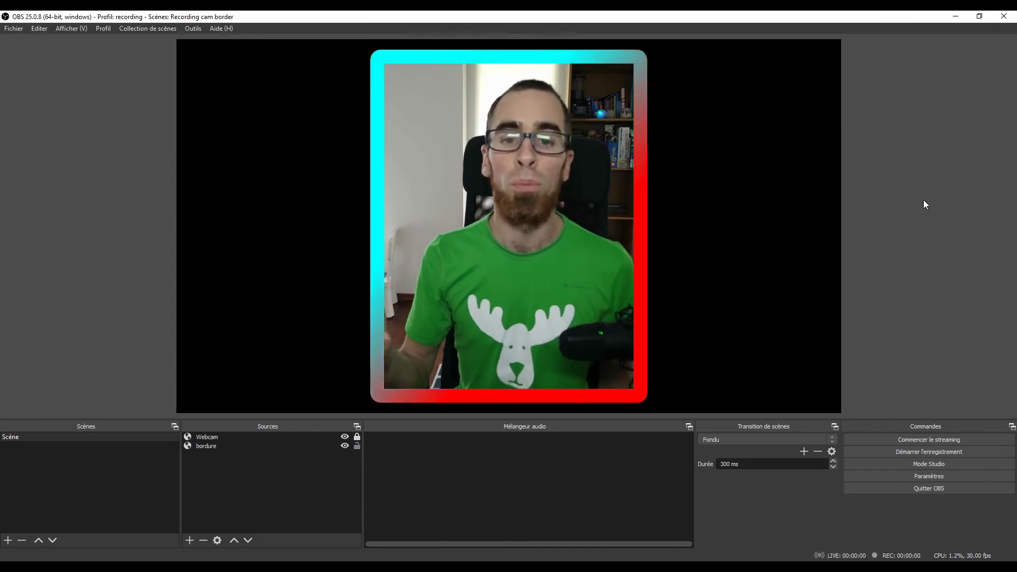